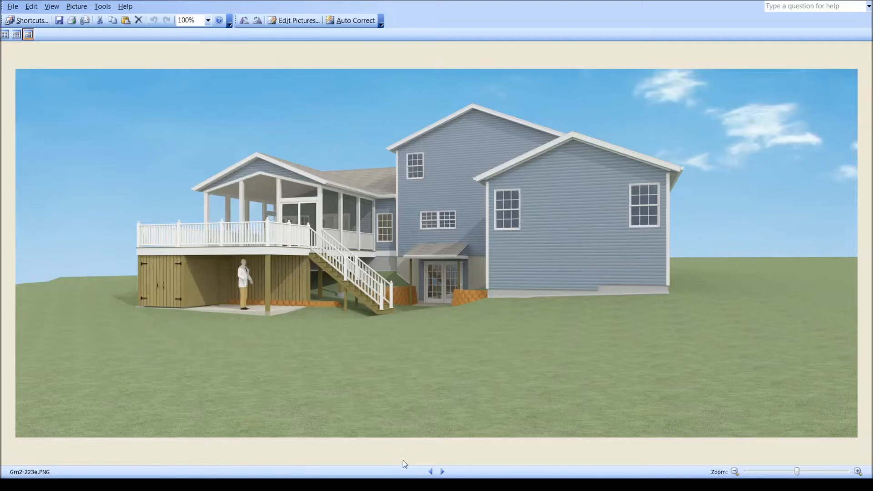
- Advance through the house renders to the ForteWeb Beam E sizing screenshot with the passing 4-ply 2x14 SP No.2 solution
click(442, 471)
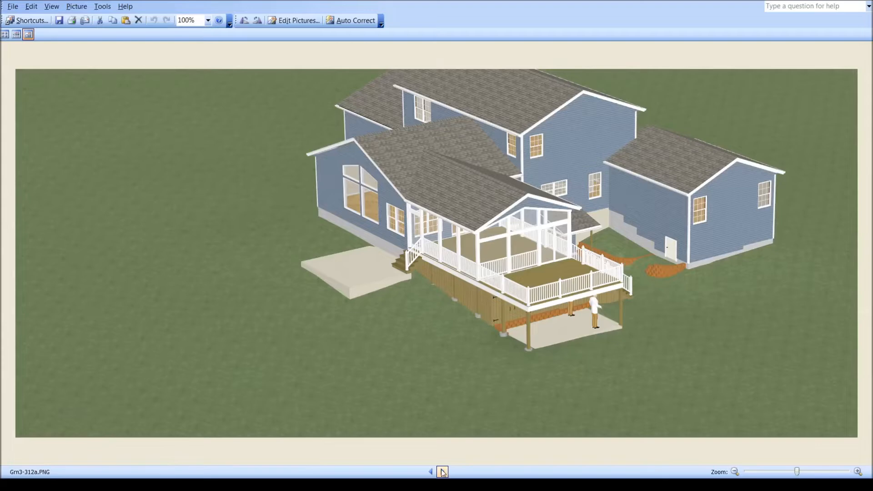
click(442, 472)
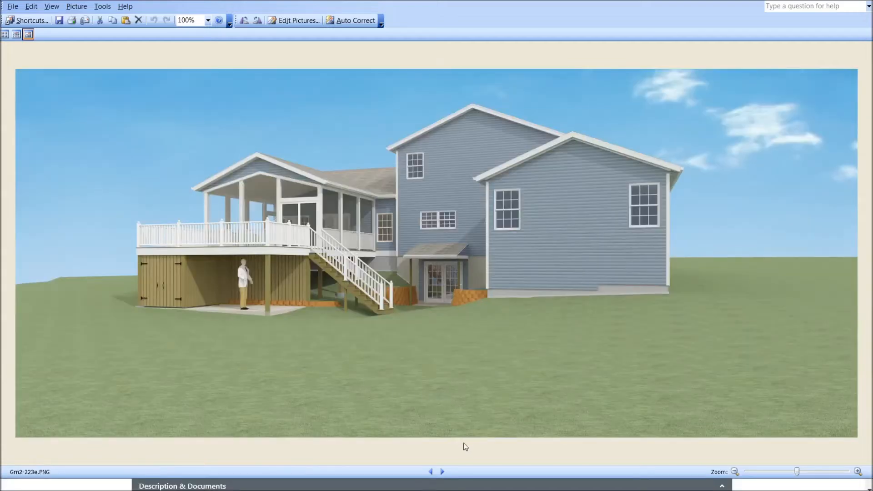
click(442, 473)
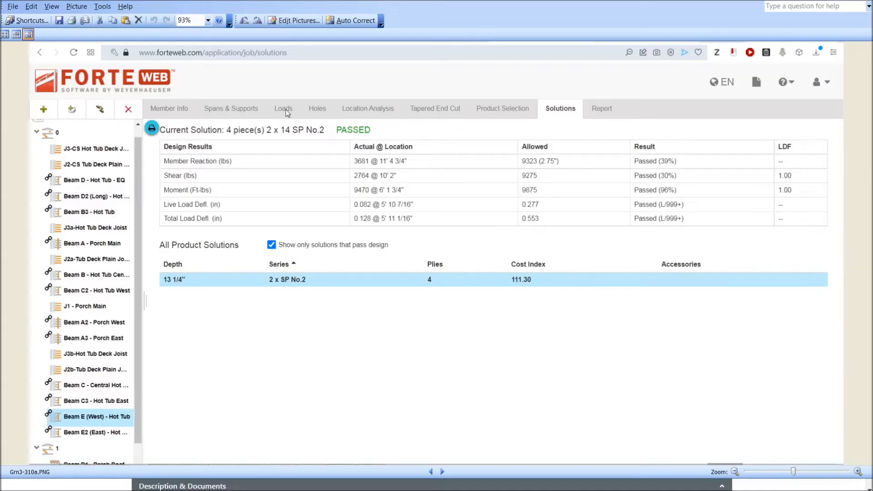
- Advance past the Menards lumber price page to the aerial 3D render of the house
click(442, 472)
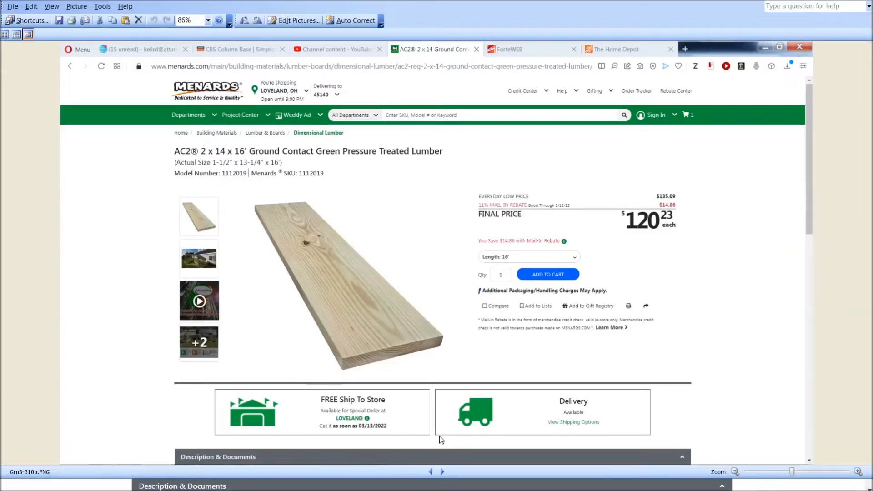
click(443, 472)
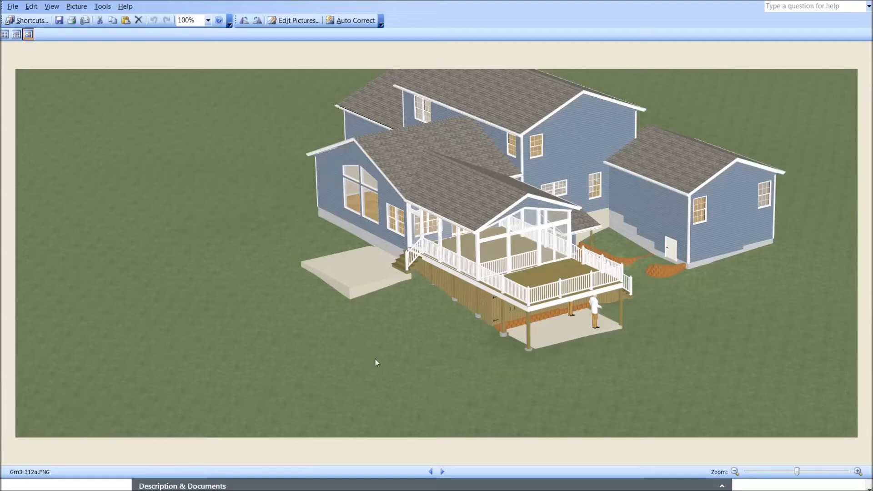
- Flip back and forth between the two aerial render variants to compare them
click(443, 472)
click(431, 472)
click(441, 472)
- Compare the plain slab and brick-edged patio versions, ending on the variant with the different porch roof
click(442, 473)
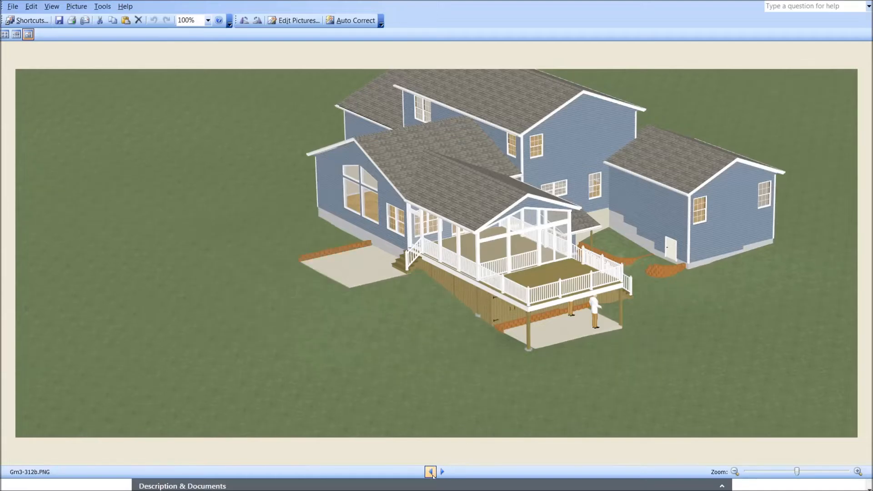
click(430, 472)
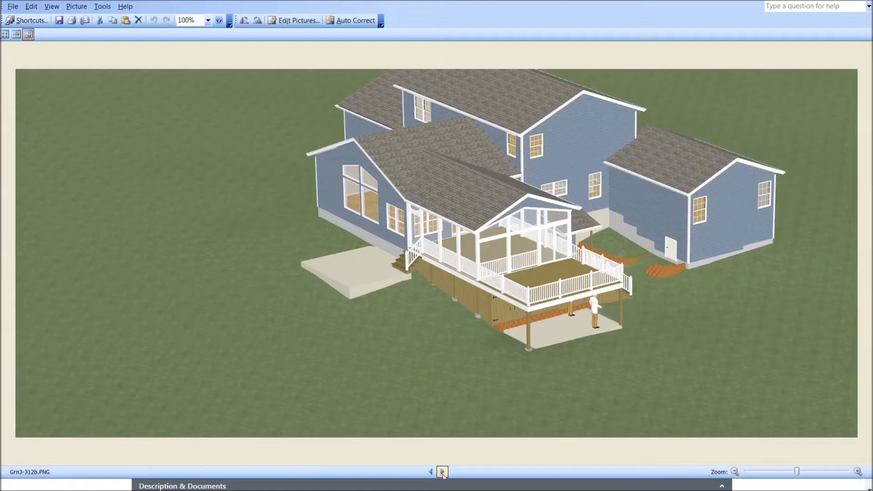
click(442, 472)
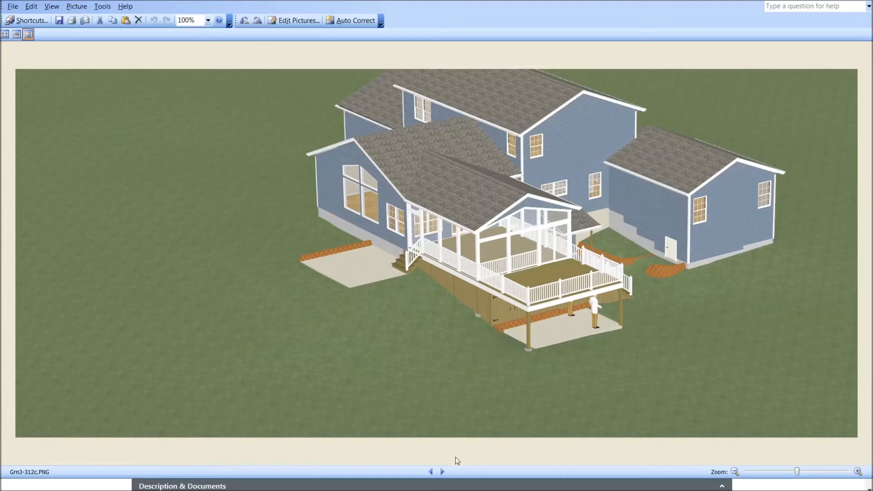
click(442, 472)
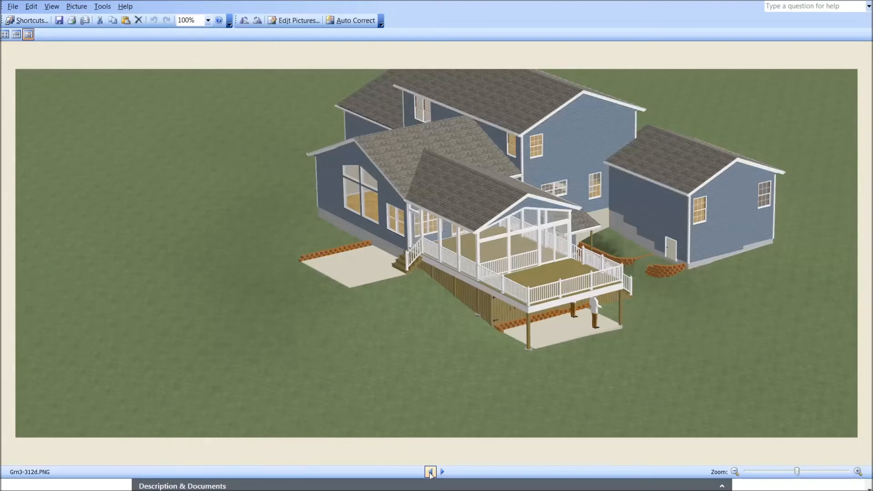
click(431, 472)
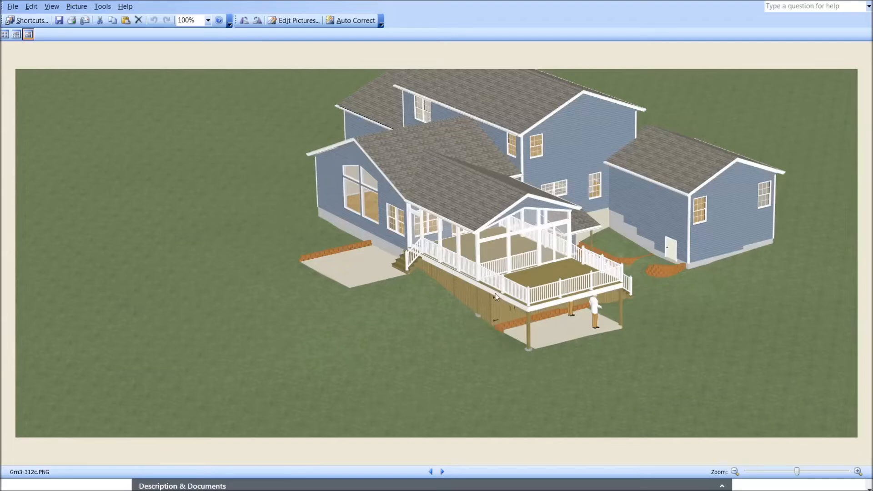
click(442, 472)
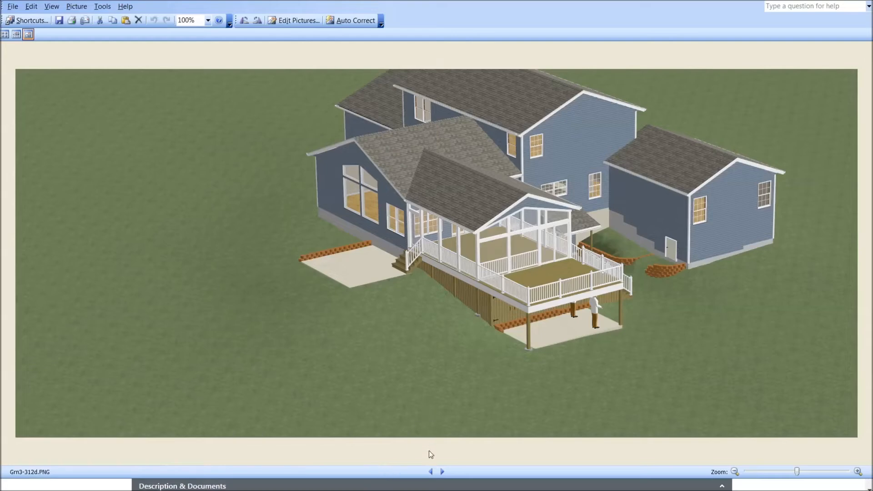
- Compare the under-deck edging variants, then advance to the ground-level rear view with the deck on open posts
click(442, 471)
click(431, 471)
click(442, 471)
click(442, 472)
key(Right)
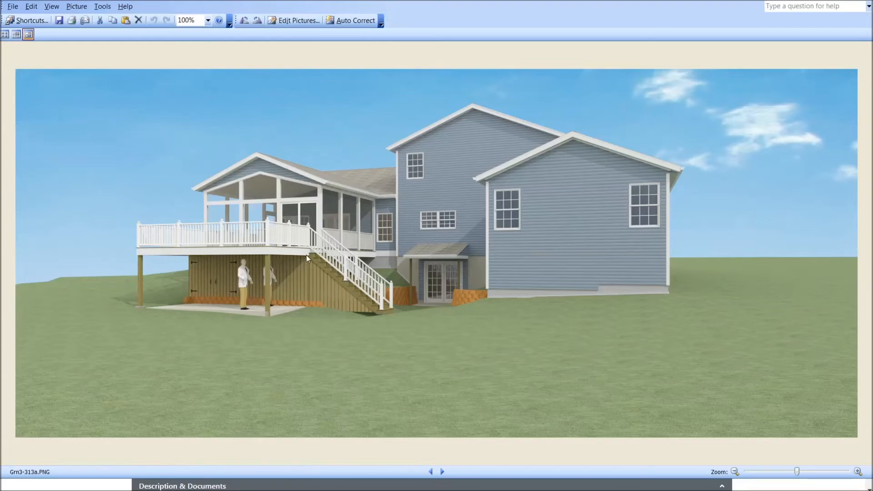
- Step past the second rear view to the material cost spreadsheet totalling 4597.17 for Project A and 6156.30 for Project B
click(442, 471)
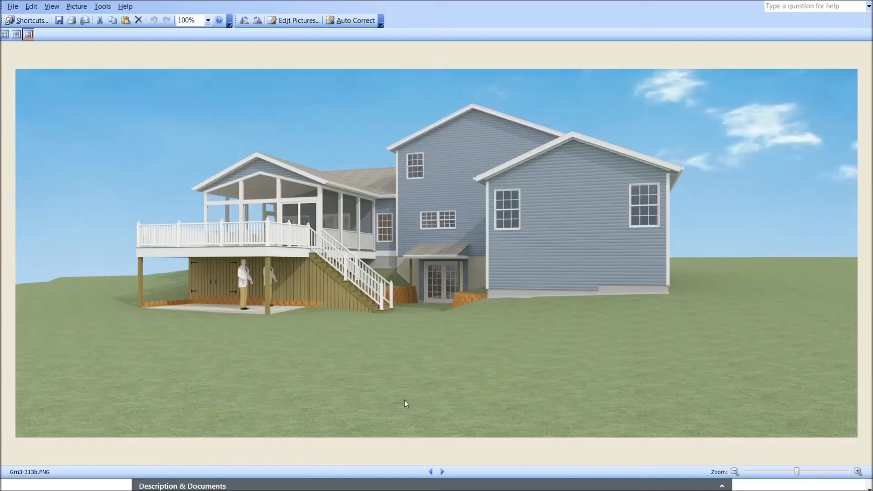
click(442, 471)
click(430, 471)
click(442, 471)
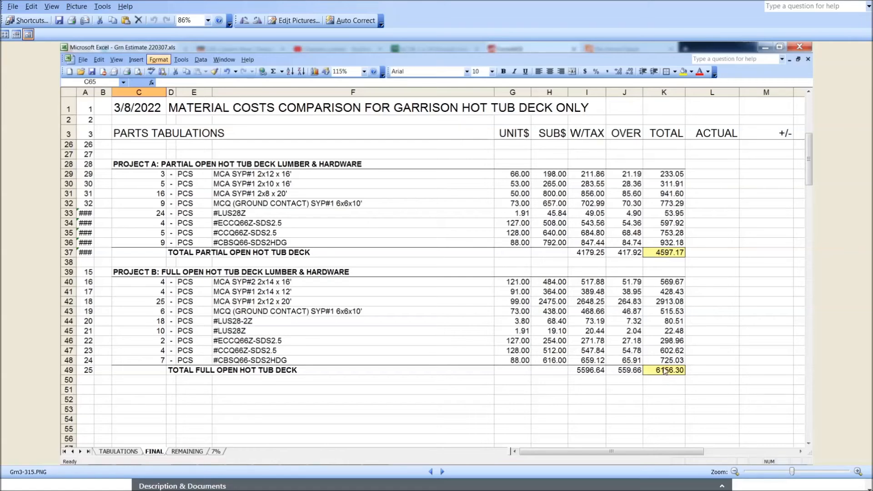
- Advance past the updated A–B spreadsheet to framing plan A with 2x8 joists at 16" O/C
click(442, 471)
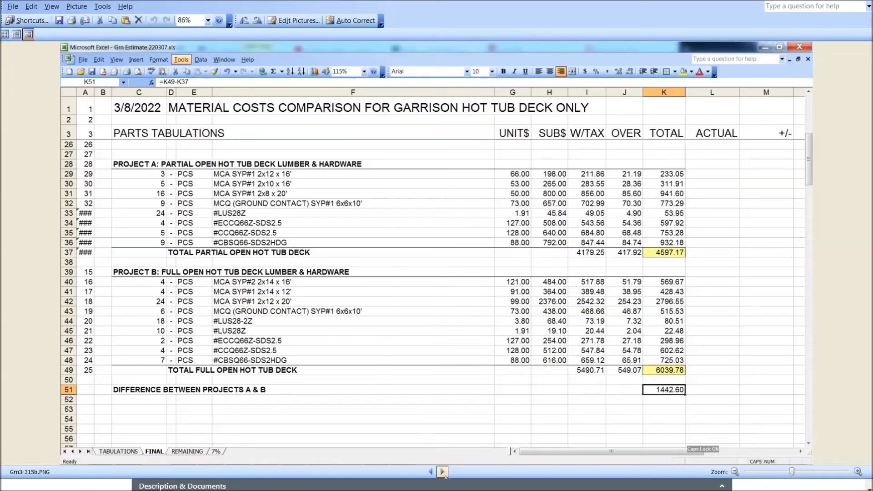
click(442, 471)
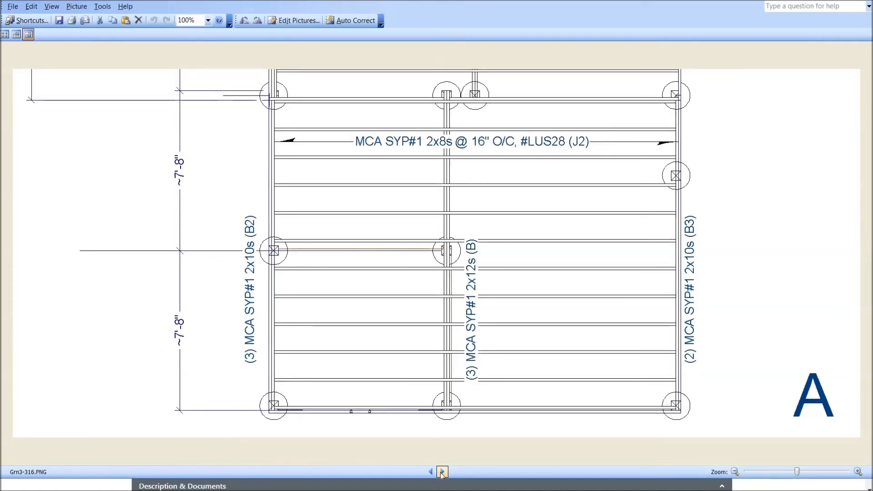
- Compare framing plans A and B, then step back to the spreadsheet showing Project B at 6039.78, a 1442.60 difference
click(441, 472)
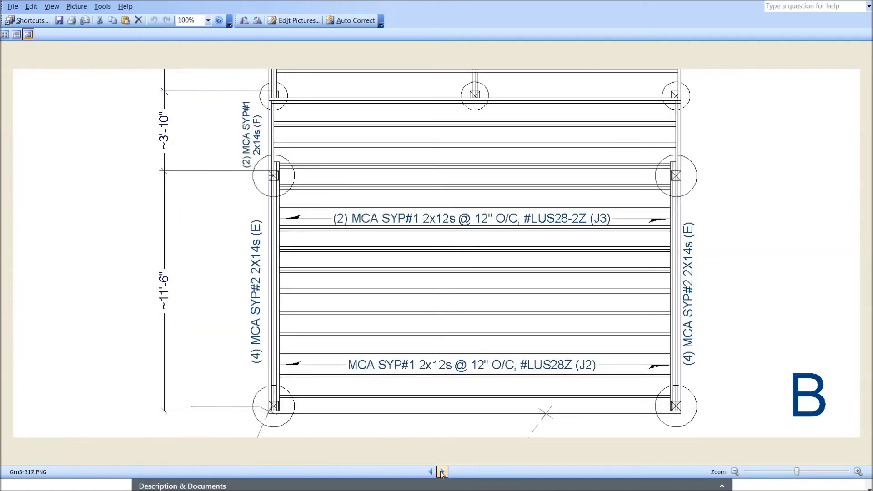
click(430, 472)
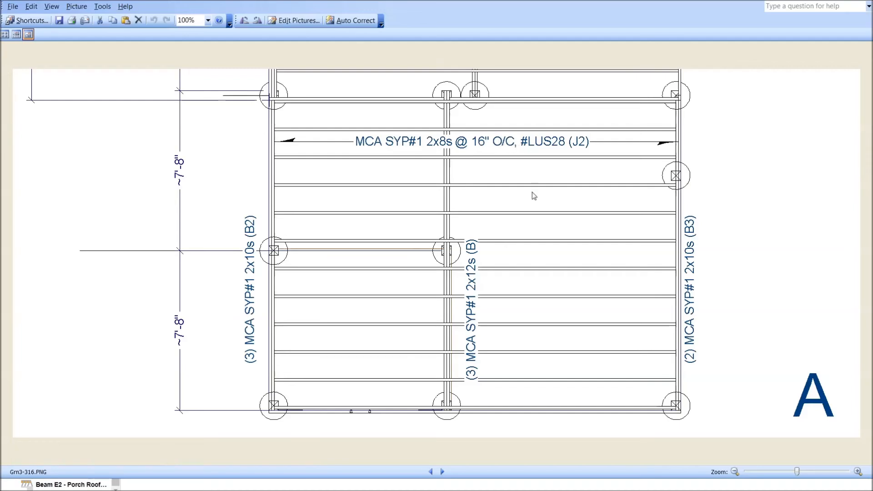
click(442, 471)
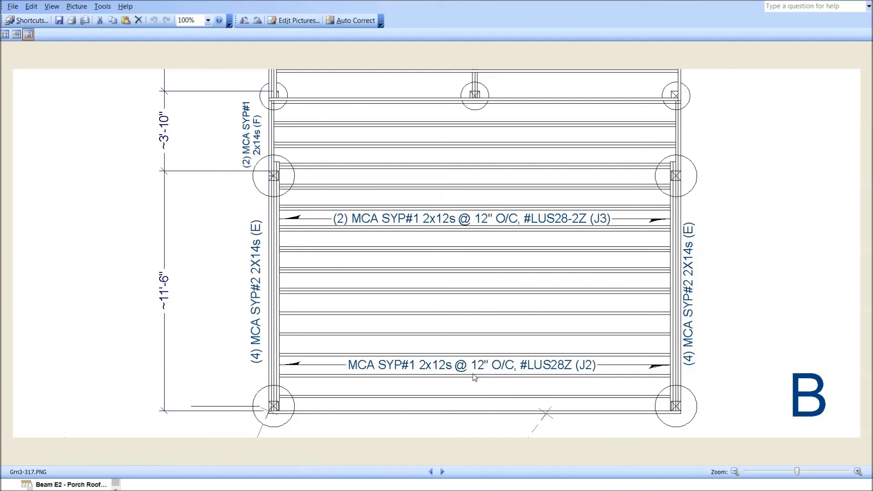
click(429, 472)
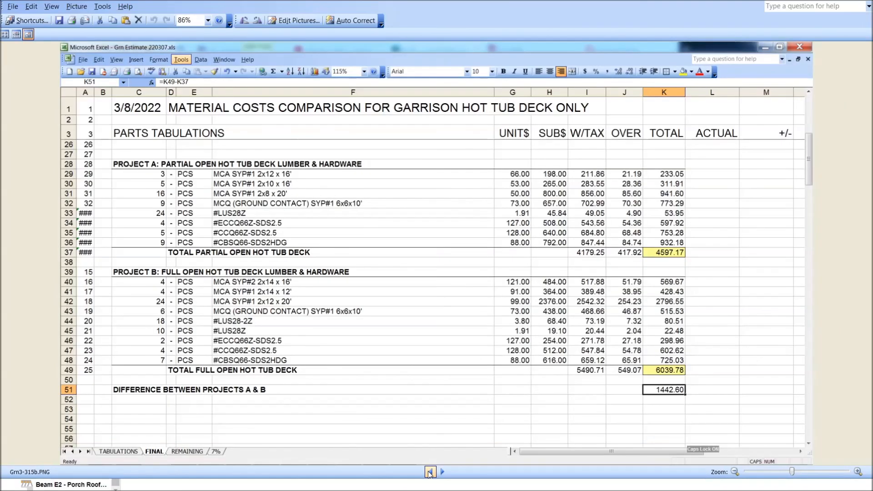